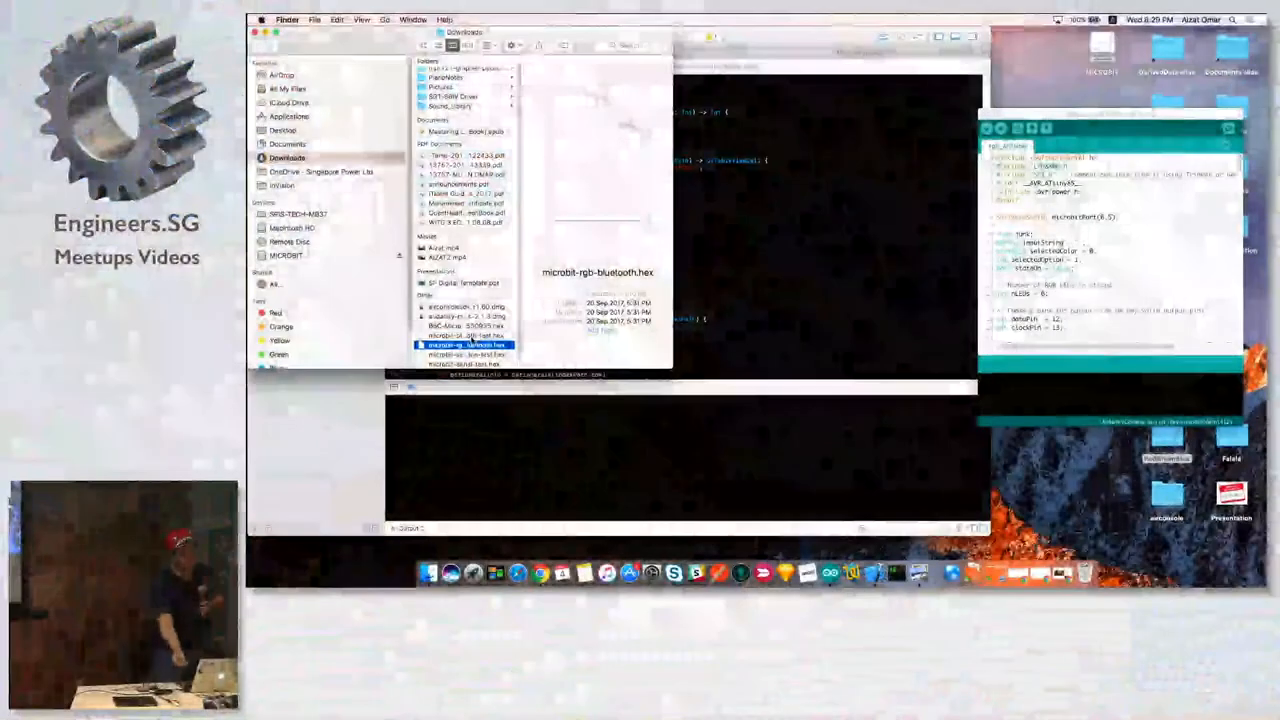
pyautogui.click(465, 335)
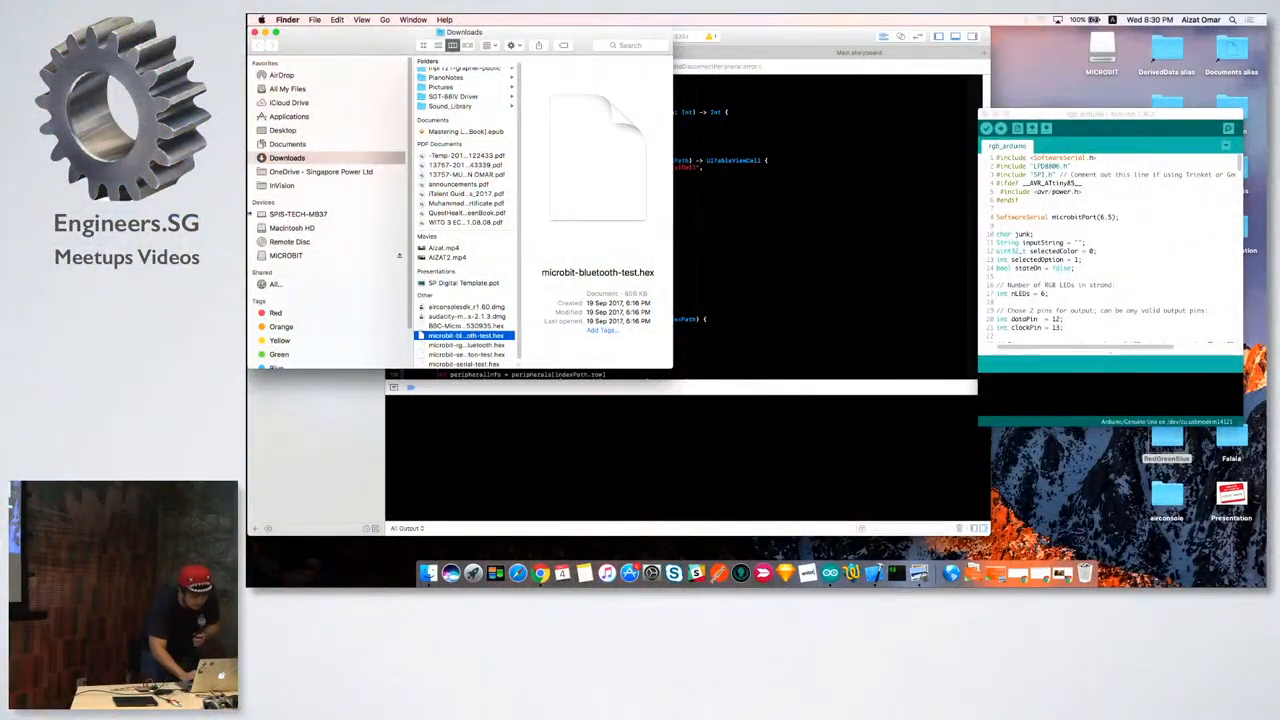
pyautogui.click(287, 256)
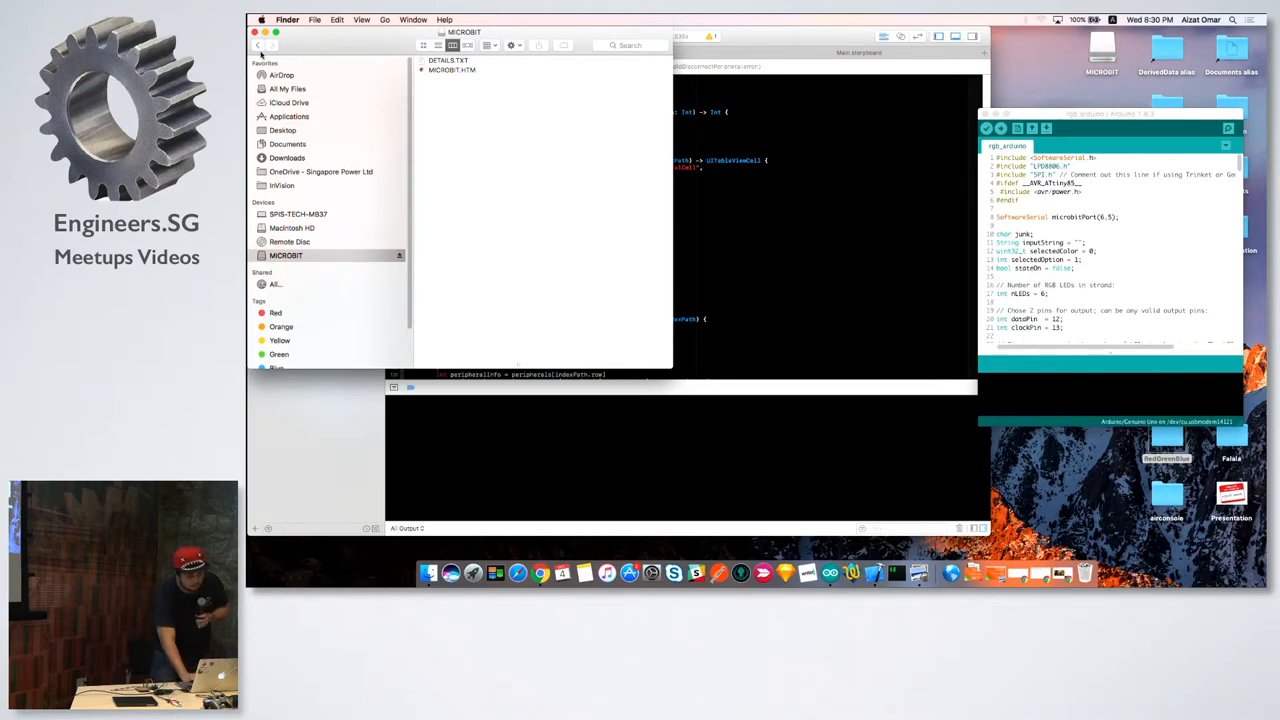
pyautogui.click(258, 47)
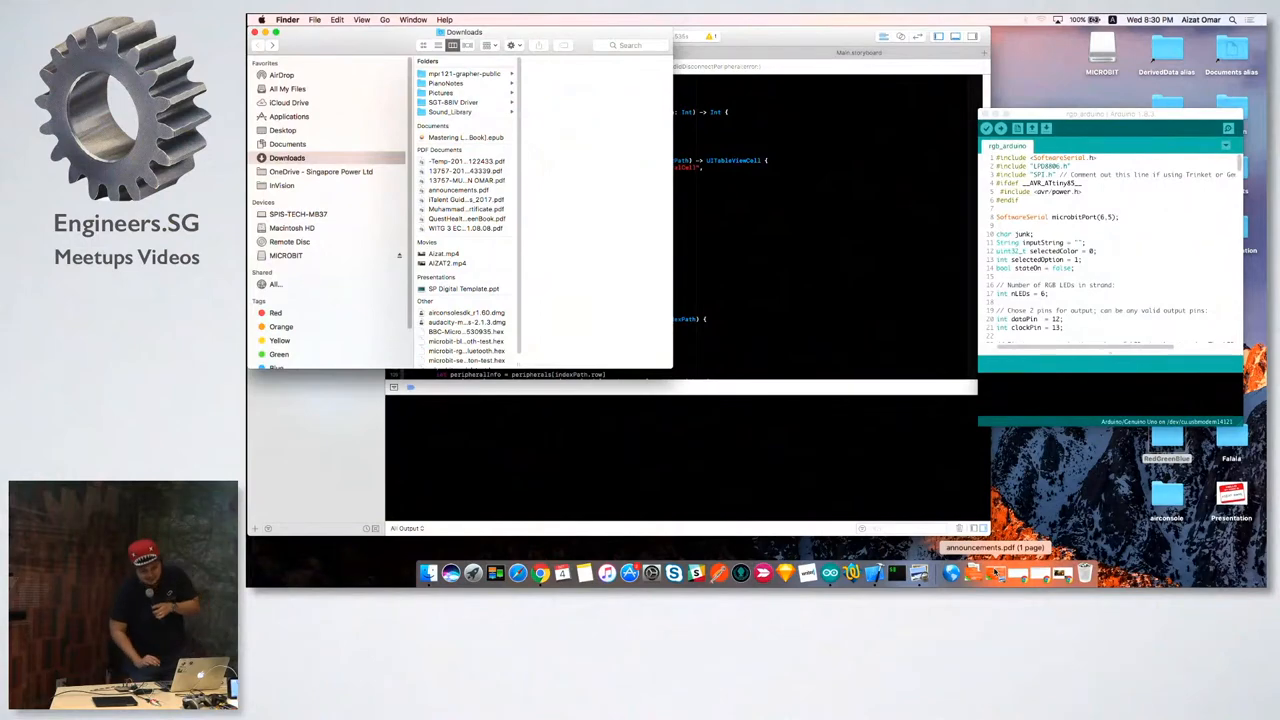
# - Open announcements.pdf in Preview and reposition the window so the full iOS Conf SG poster shows
pyautogui.click(995, 572)
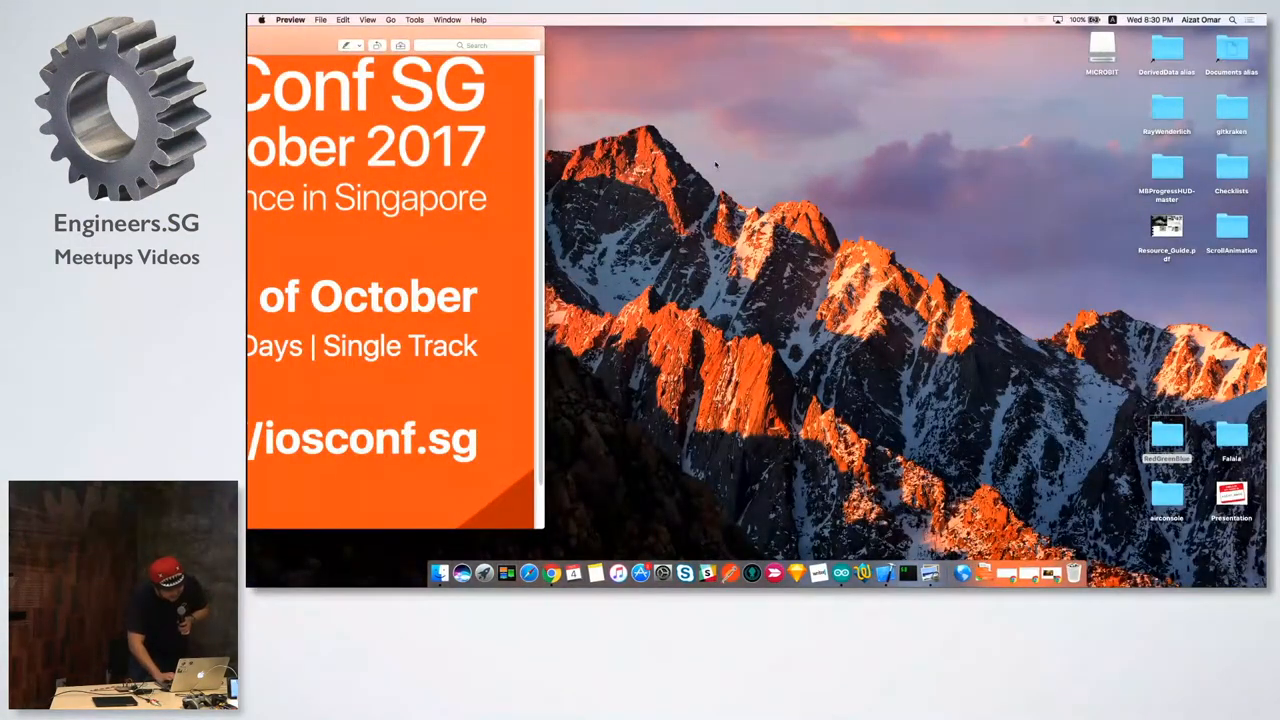
pyautogui.click(597, 87)
pyautogui.moveTo(466, 35); pyautogui.dragTo(584, 20)
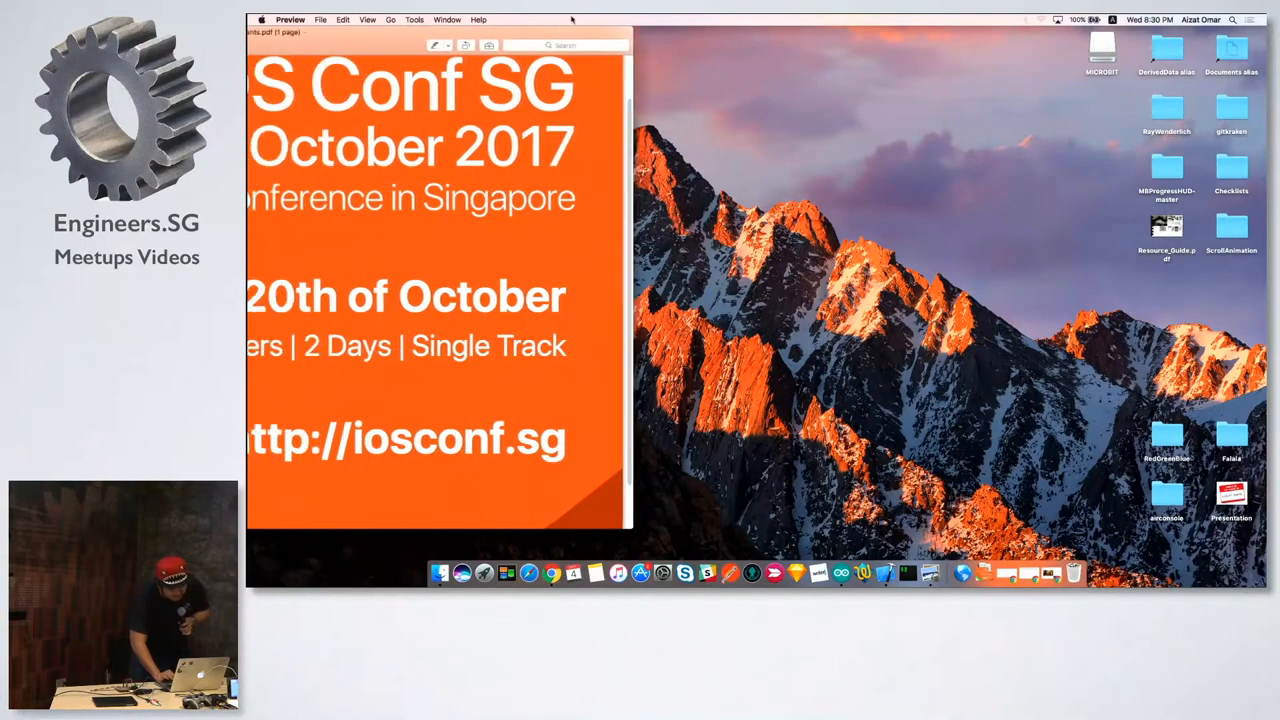